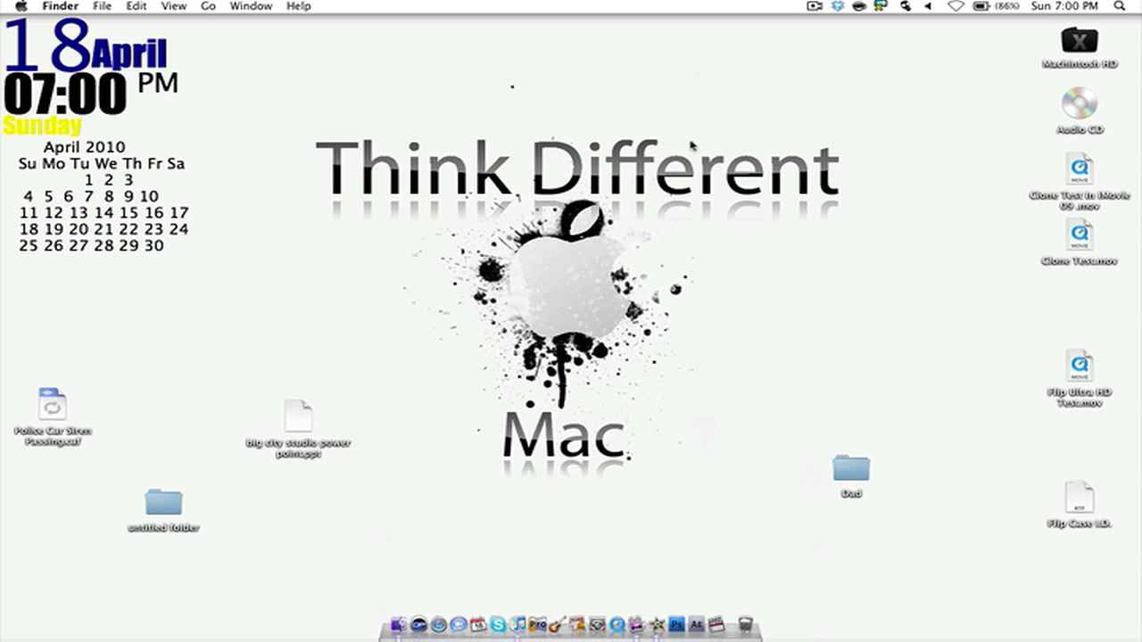
Step: Switch from Finder to iMovie to show the Clone Test event clips and the empty clone project
key("super+Tab")
key("super+Tab")
key("super+Tab")
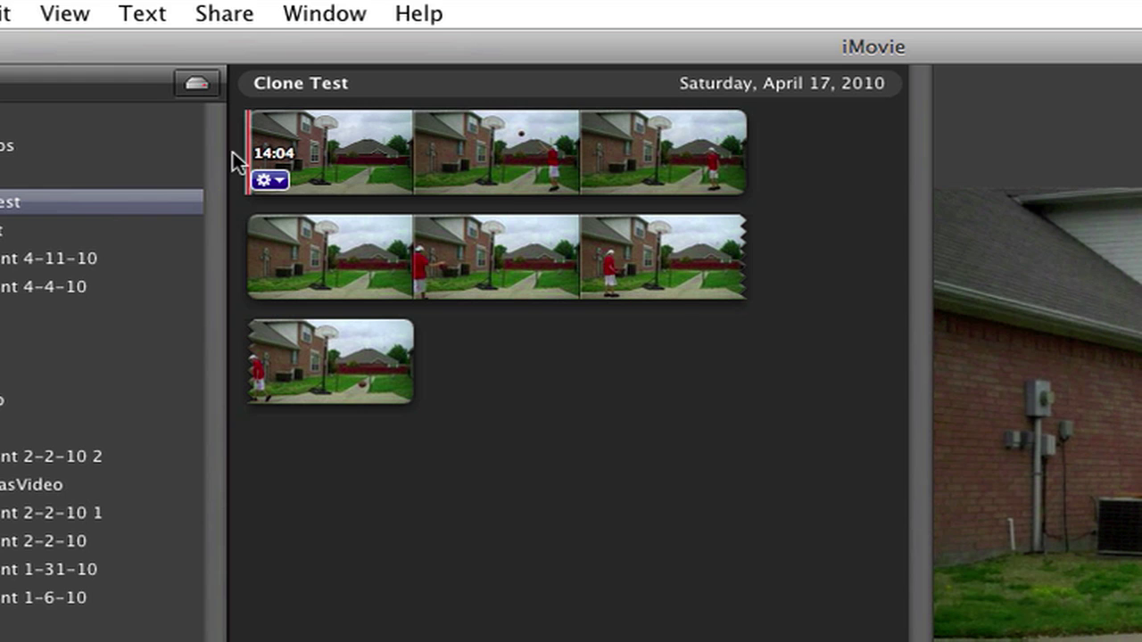
Step: Confirm Show Advanced Tools in Preferences, then add the whole first 14:04 clip to the clone project
left_click_drag(247, 157, 644, 169)
left_click(612, 532)
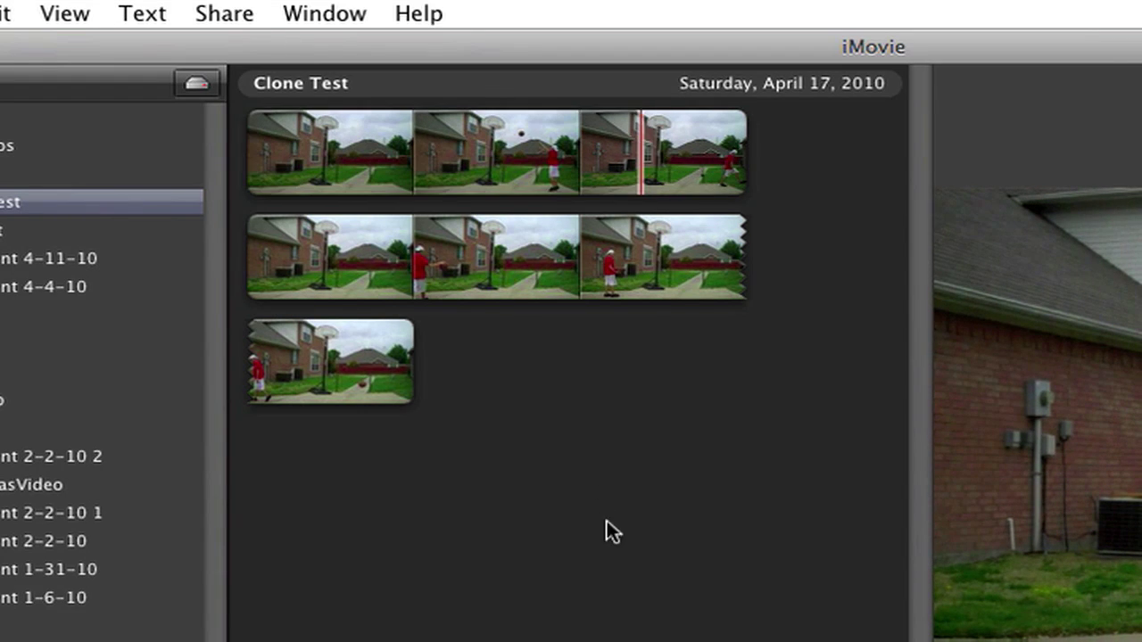
left_click(132, 13)
left_click(210, 93)
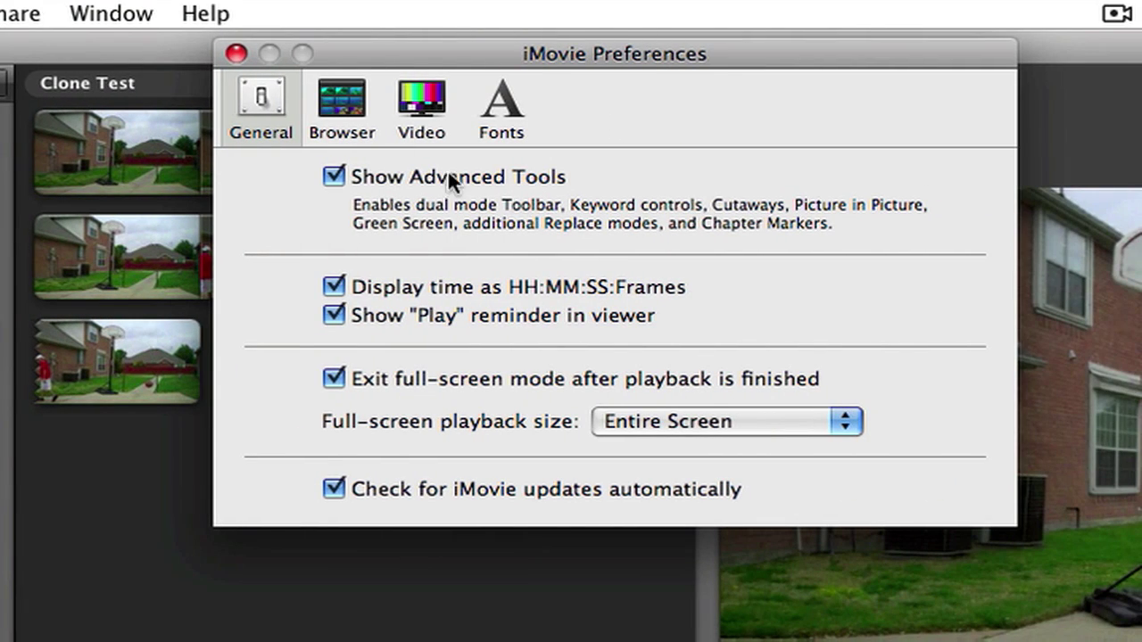
left_click(236, 55)
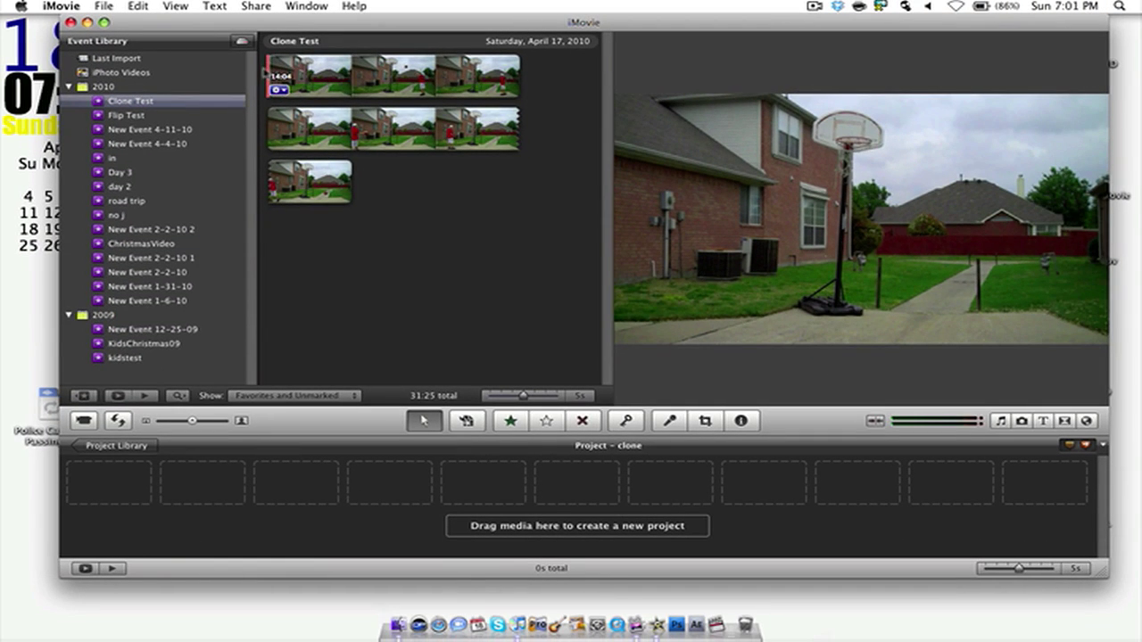
left_click_drag(265, 72, 535, 79)
left_click_drag(323, 83, 129, 482)
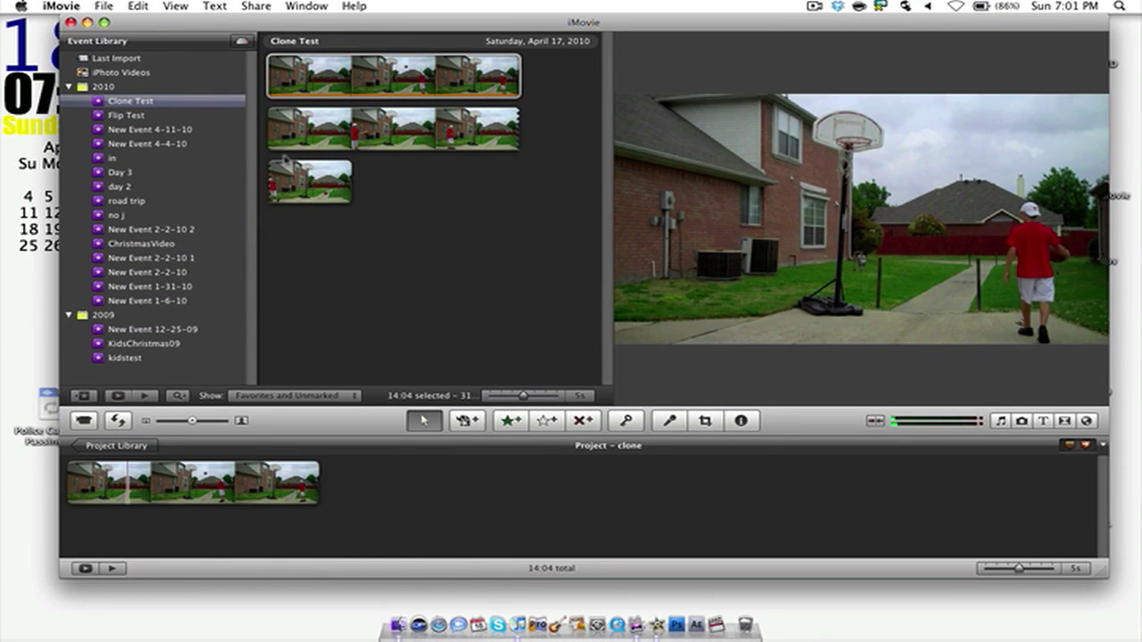
Step: Drop the second and third 17:21 clips onto the project clip's start as a Green Screen overlay
left_click_drag(269, 131, 389, 190)
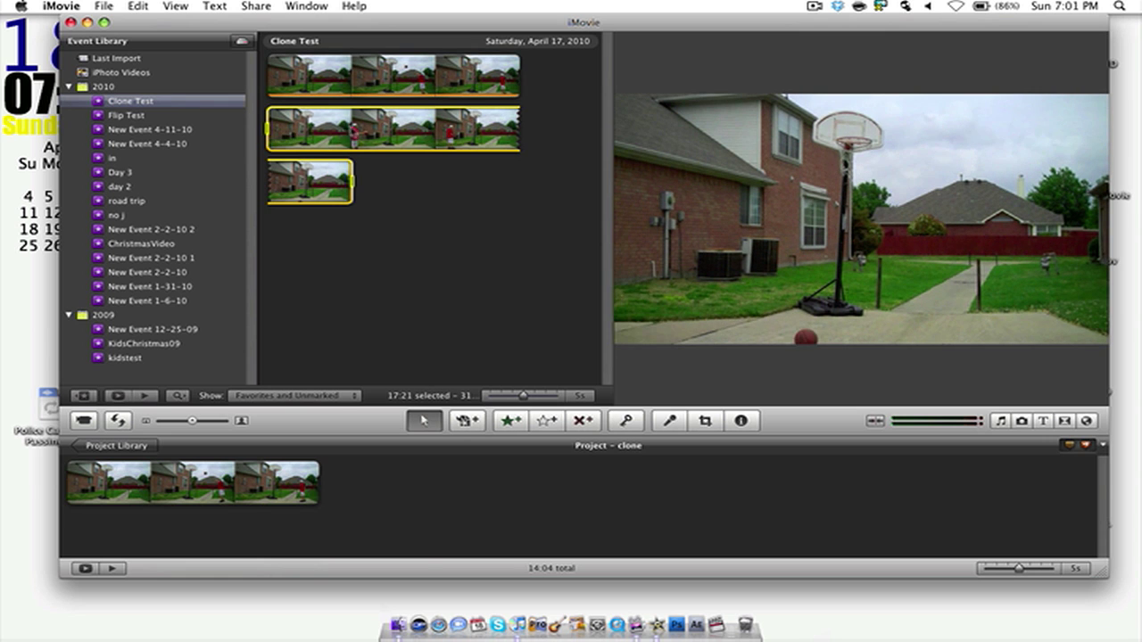
mouse_move(328, 130)
left_mouse_down()
mouse_move(223, 240)
mouse_move(69, 546)
mouse_move(82, 496)
mouse_move(71, 501)
left_mouse_up()
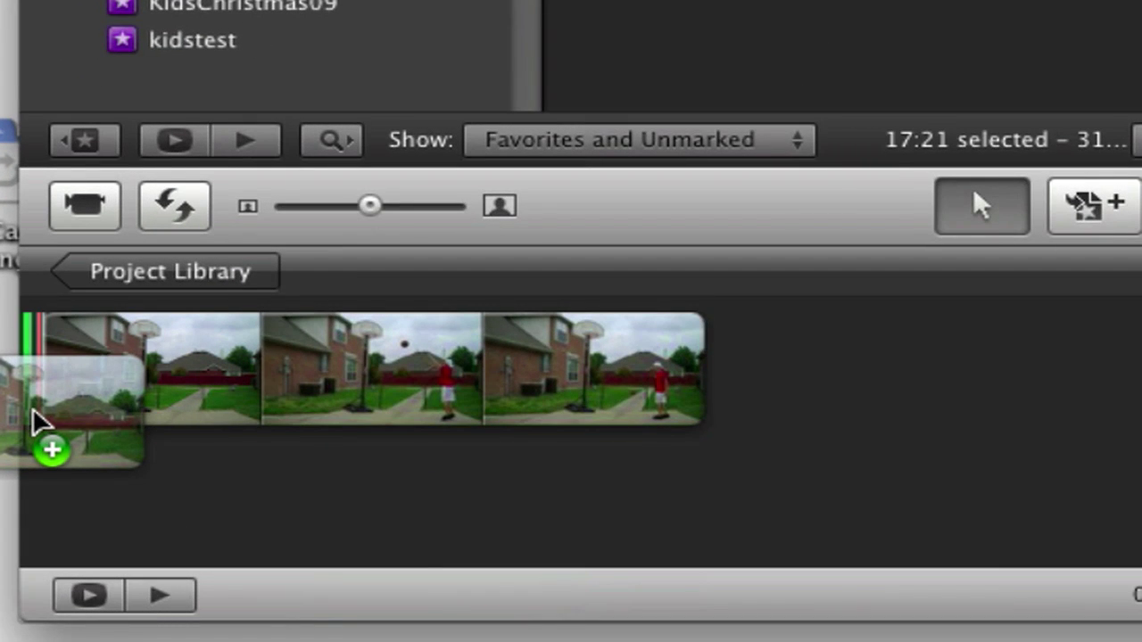
left_click_drag(34, 413, 42, 412)
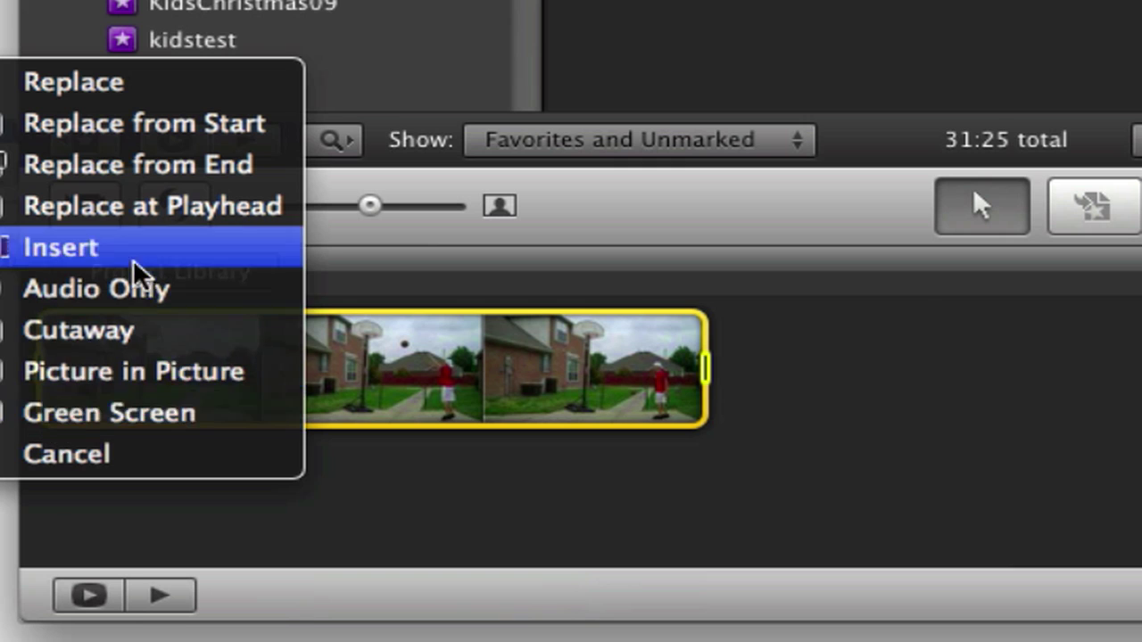
left_click(109, 413)
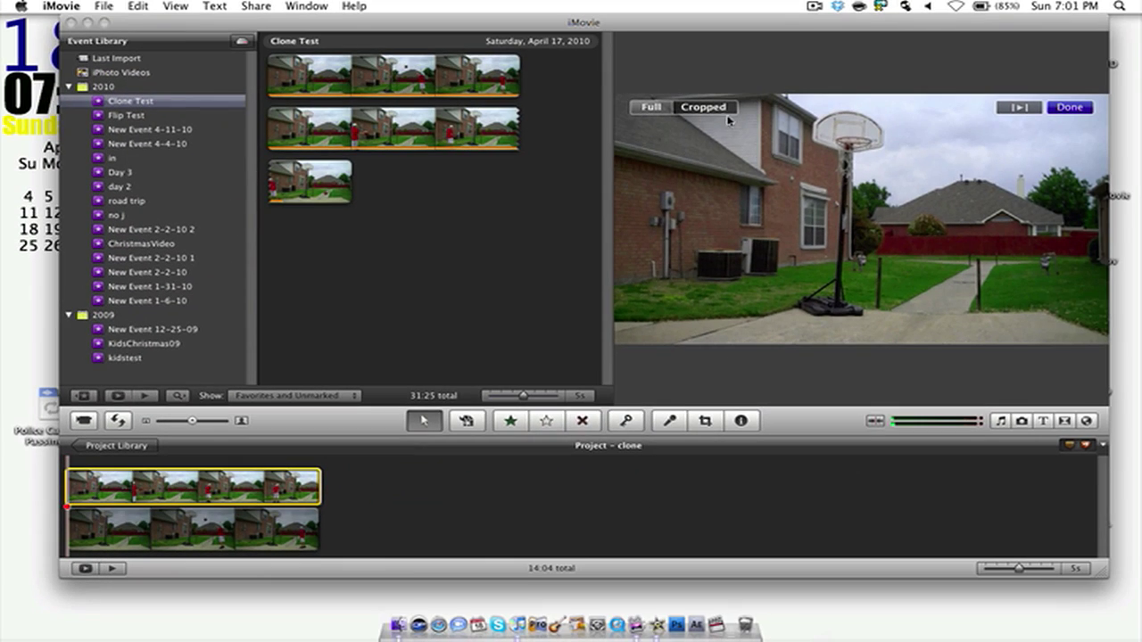
Step: Crop the overlay from the basketball pole to the right frame edge, then play the composite
left_click(709, 107)
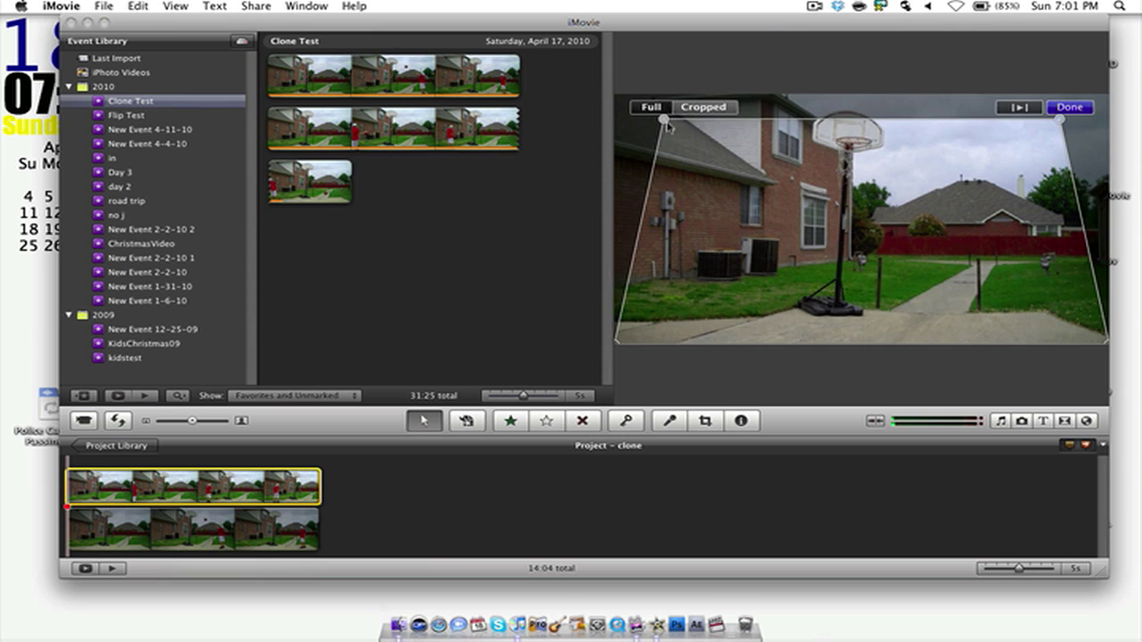
left_click_drag(662, 119, 852, 93)
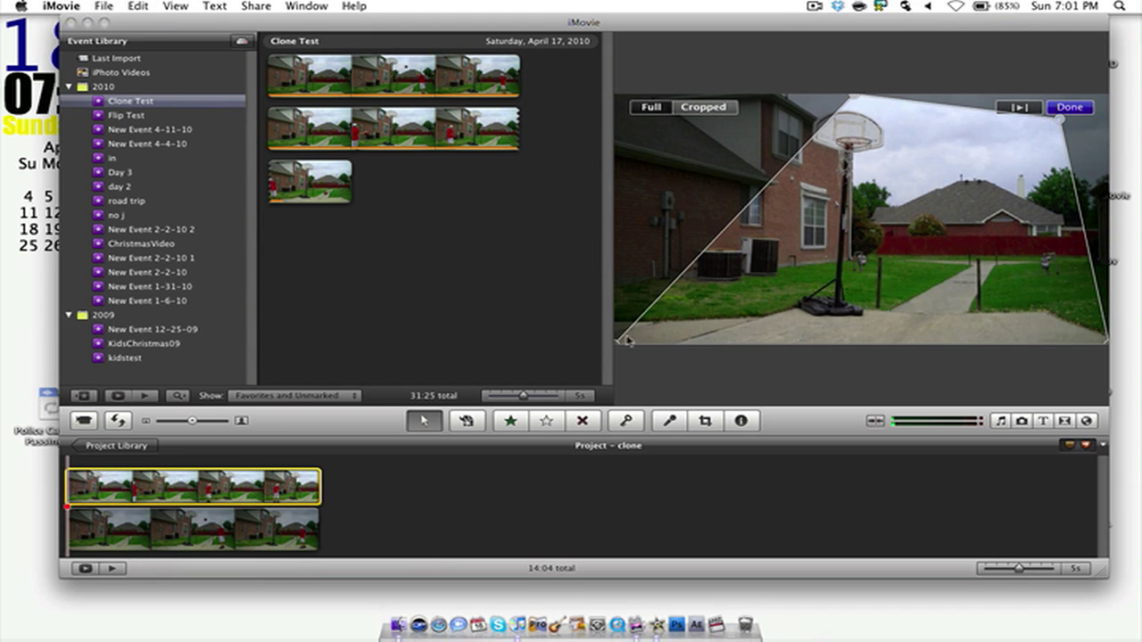
left_click_drag(615, 346, 823, 357)
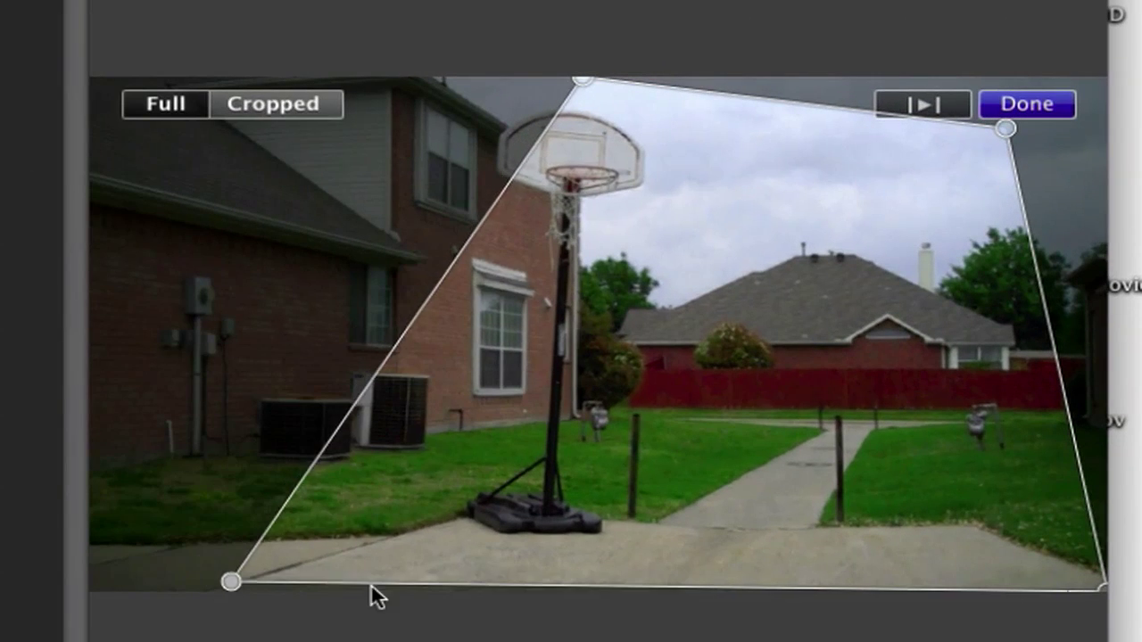
left_click_drag(520, 618, 550, 626)
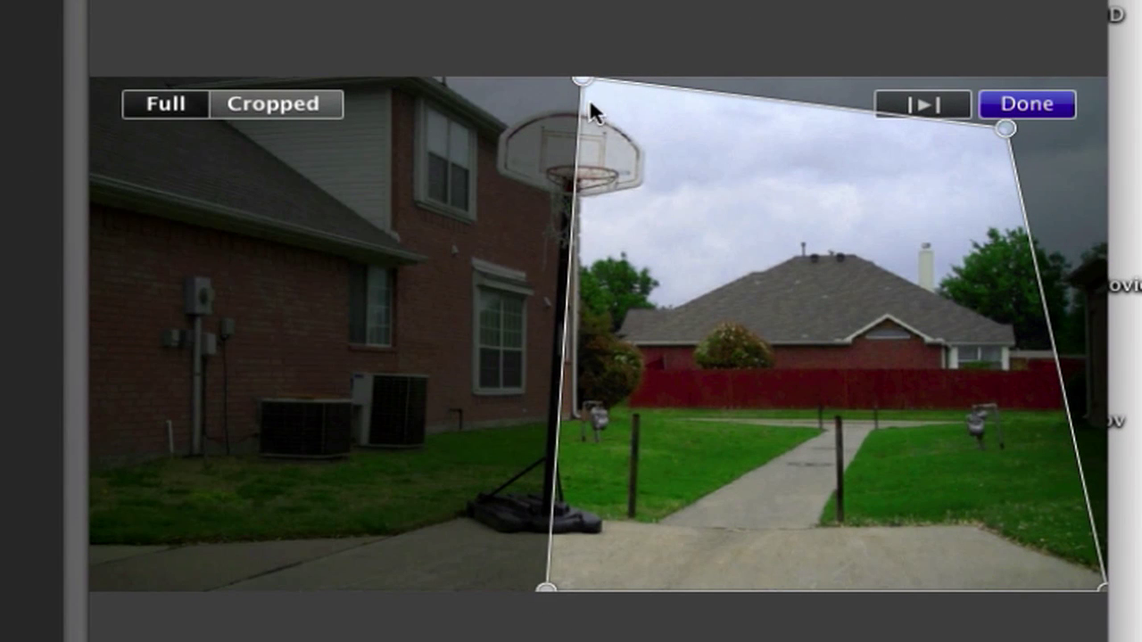
left_click_drag(585, 75, 565, 72)
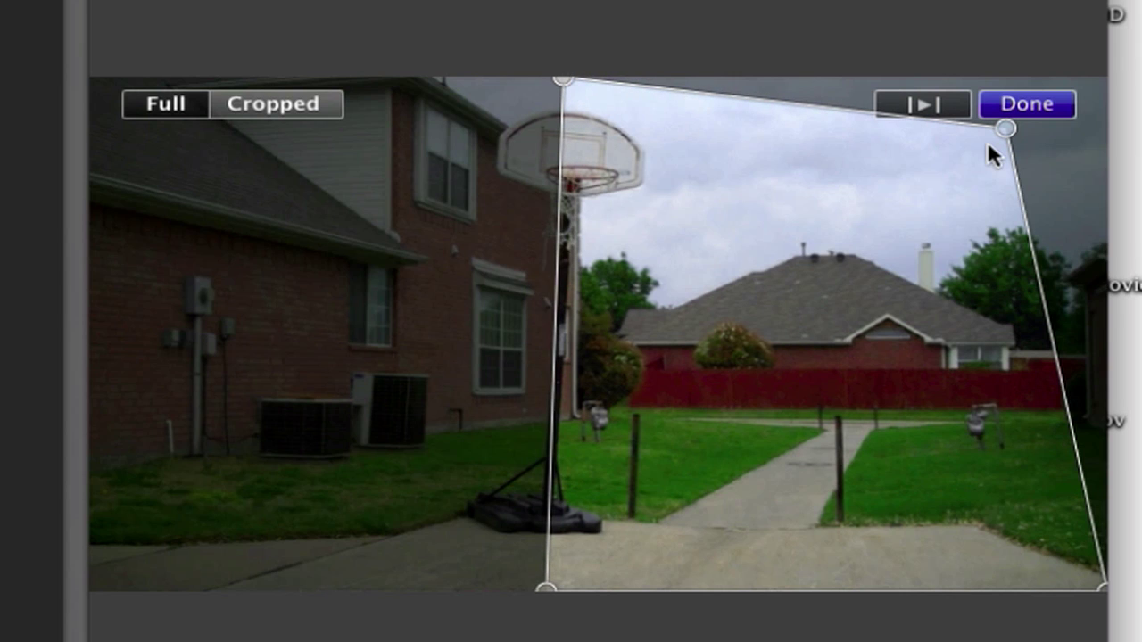
left_click_drag(1009, 126, 1104, 78)
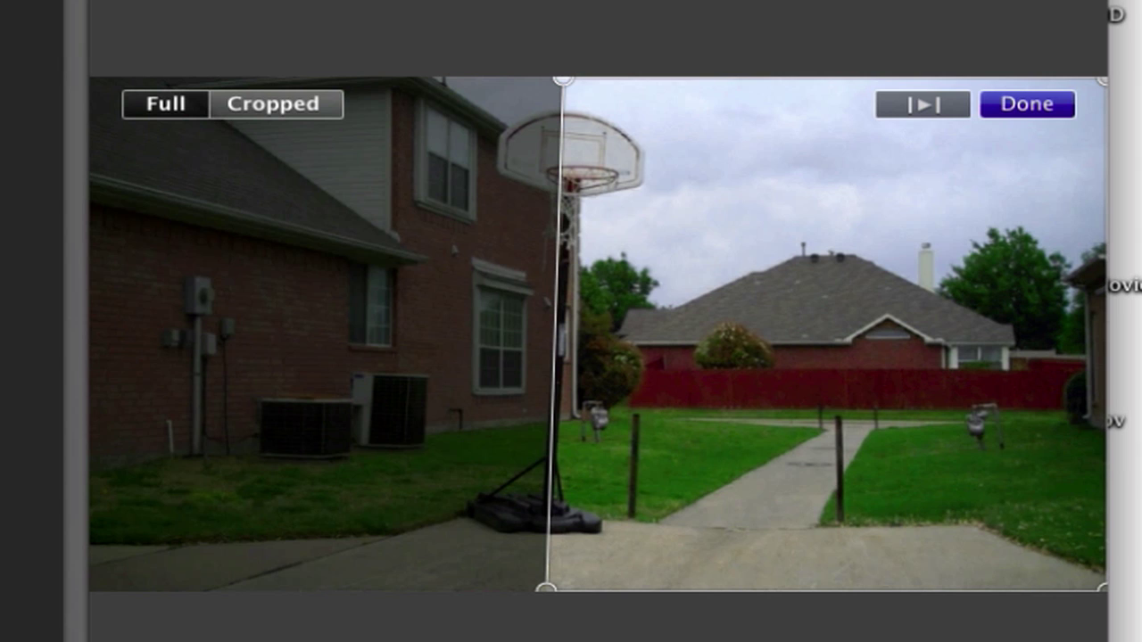
left_click(1032, 103)
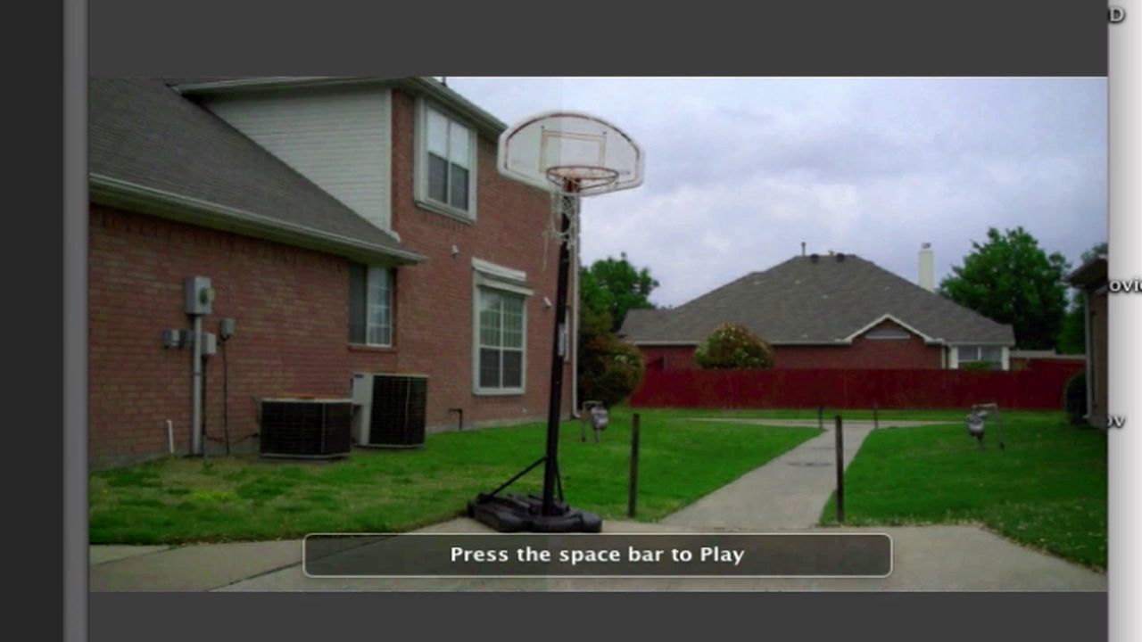
key("space")
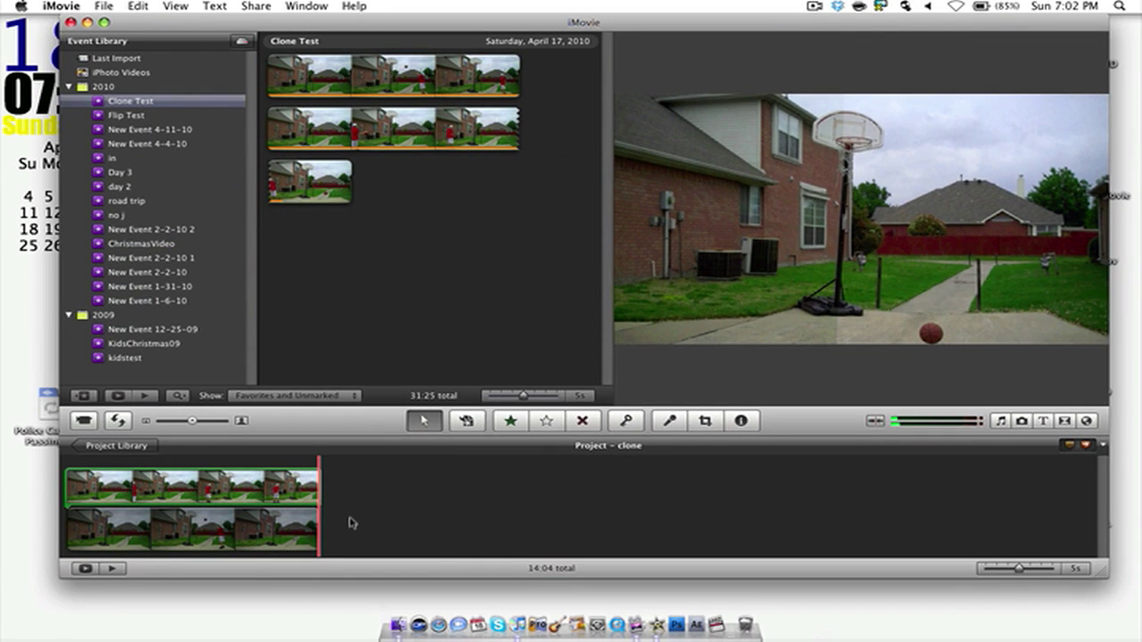
Step: Delete both stacked clips from the clone project and select the second event clip
key("super+a")
key("Delete")
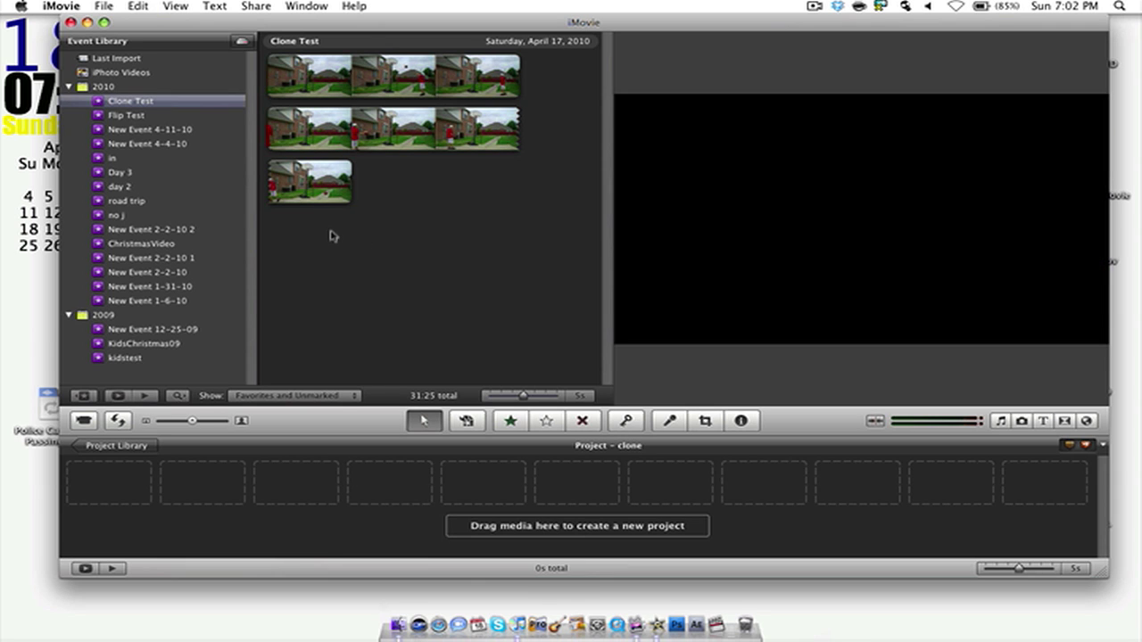
left_click(266, 120)
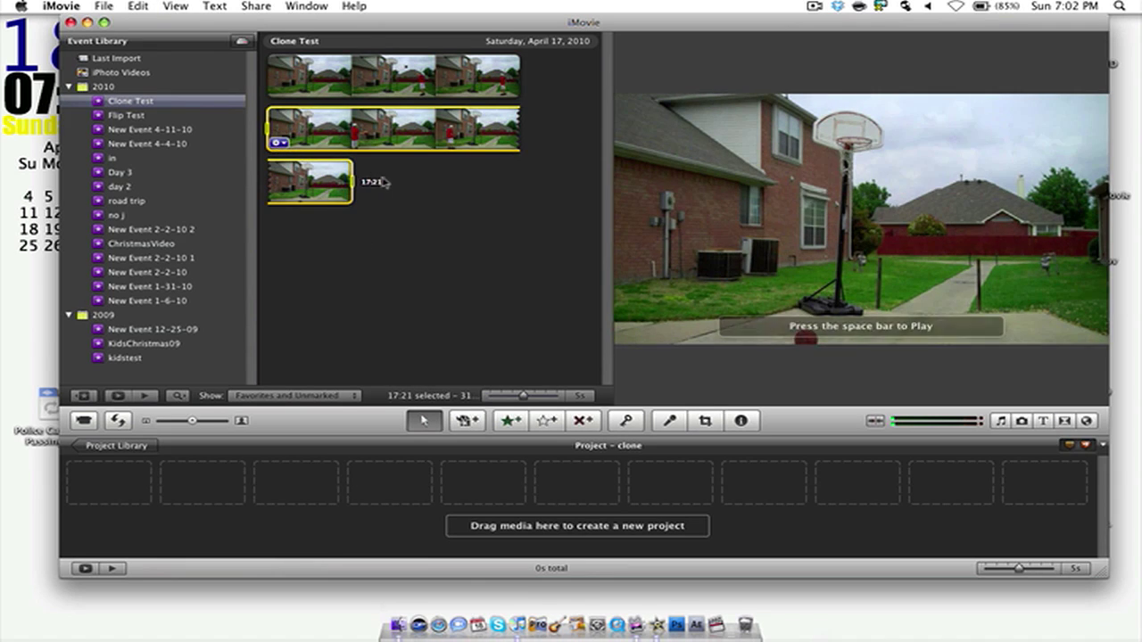
Step: Add the 17:21 clip to the project, overlay the 14:04 clip as Green Screen, and begin cropping
key("e")
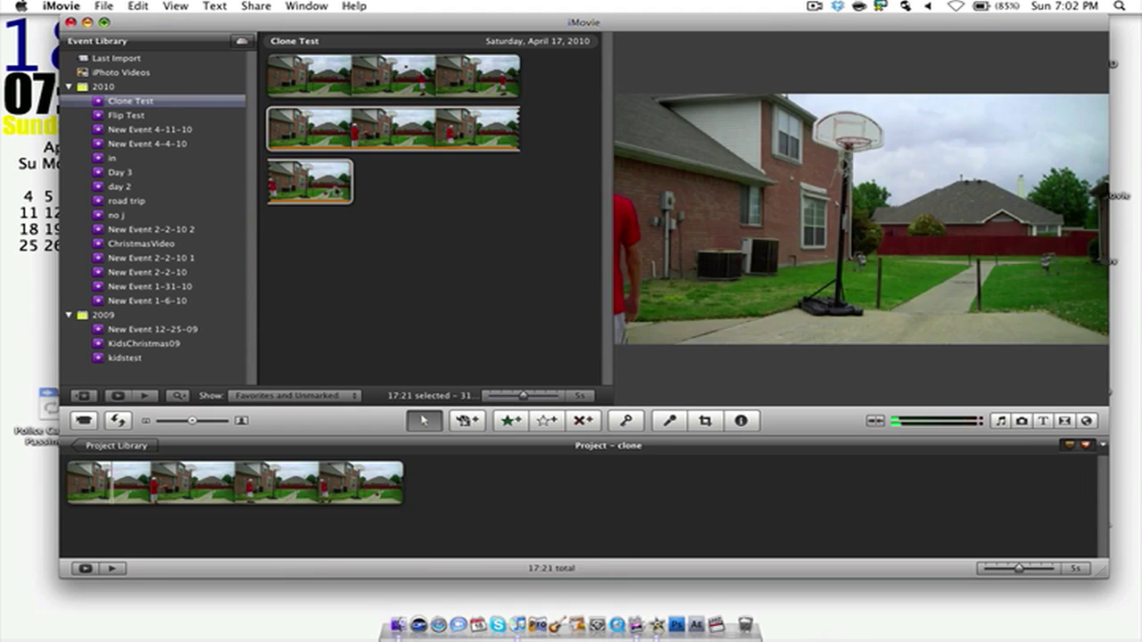
left_click_drag(265, 83, 534, 81)
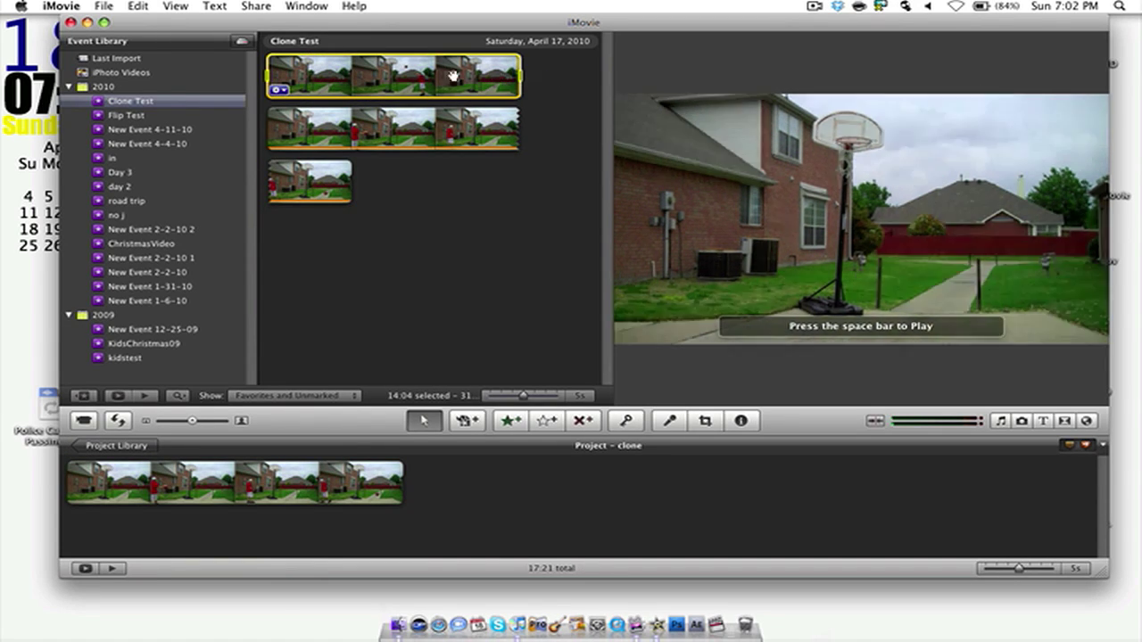
left_click_drag(369, 67, 64, 493)
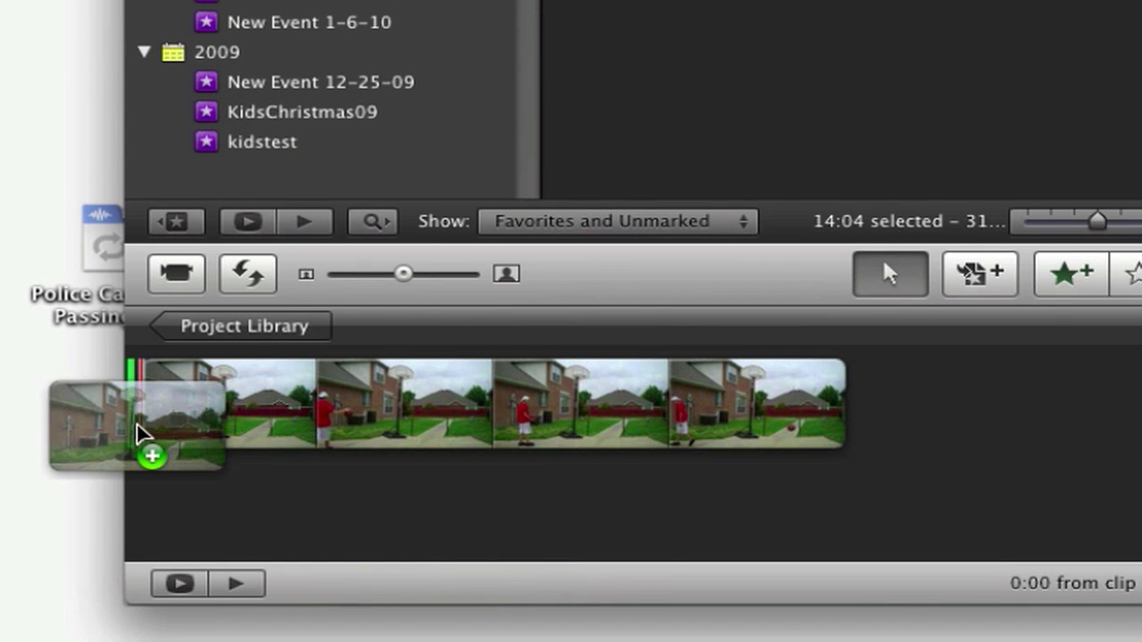
left_click_drag(137, 428, 143, 433)
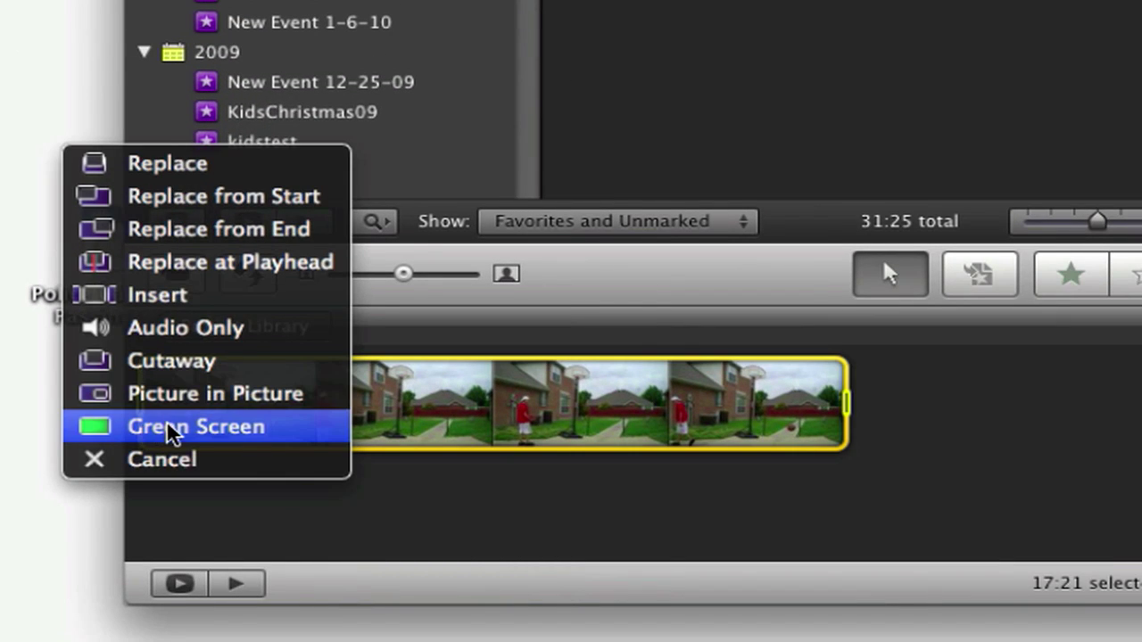
left_click(169, 433)
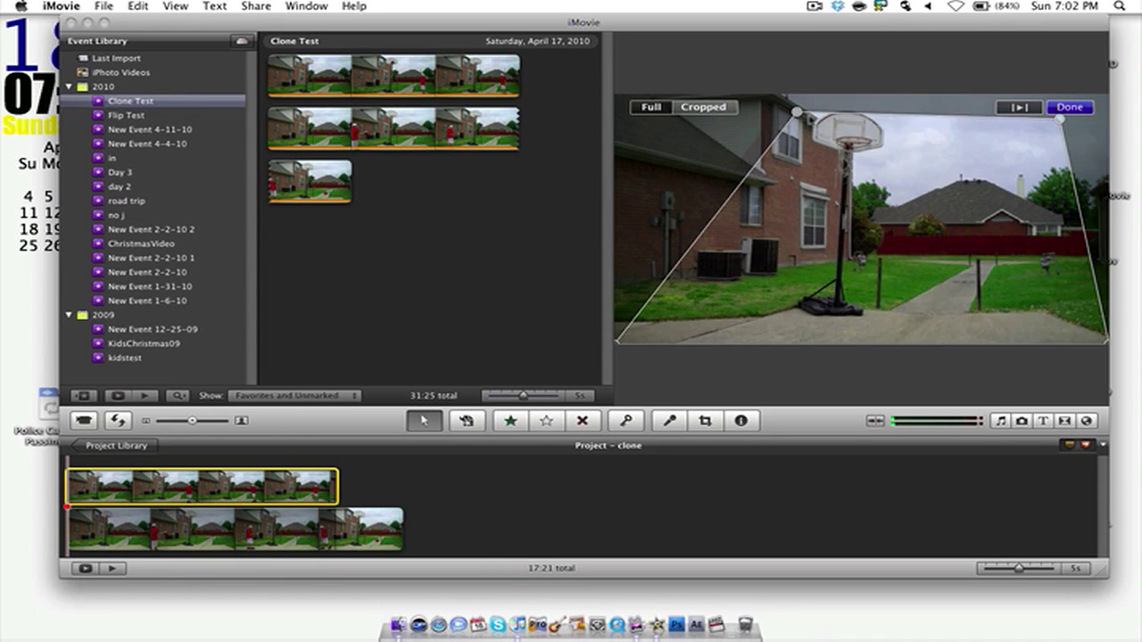
left_click_drag(797, 111, 856, 98)
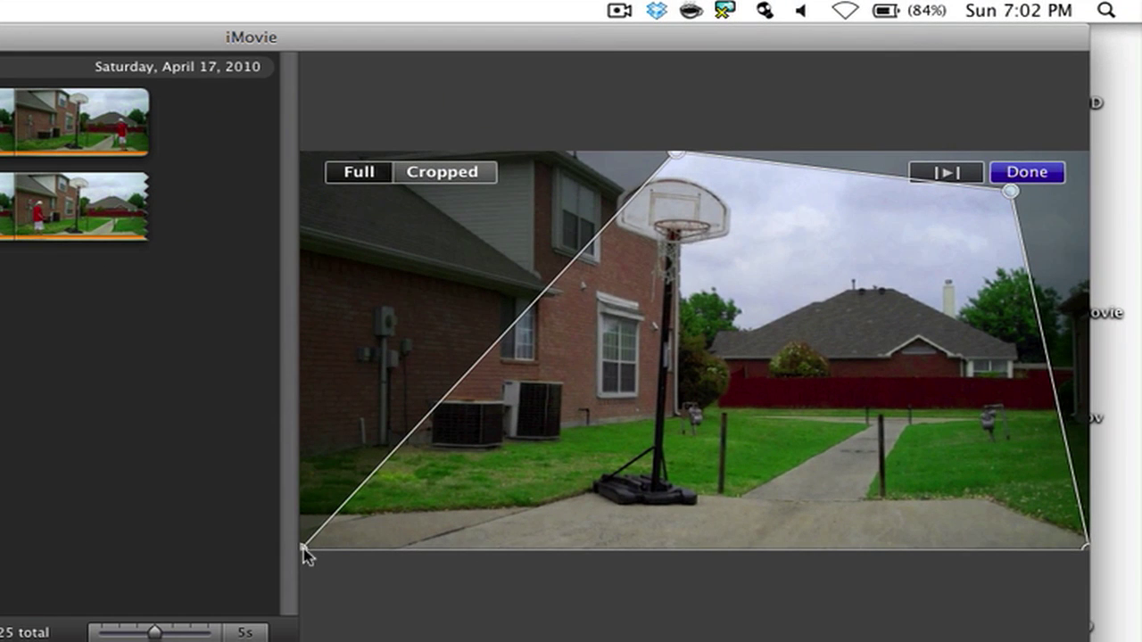
Step: Align the crop's left edge with the hoop pole, stretch it to the top-right corner, and apply
left_click_drag(304, 553, 649, 596)
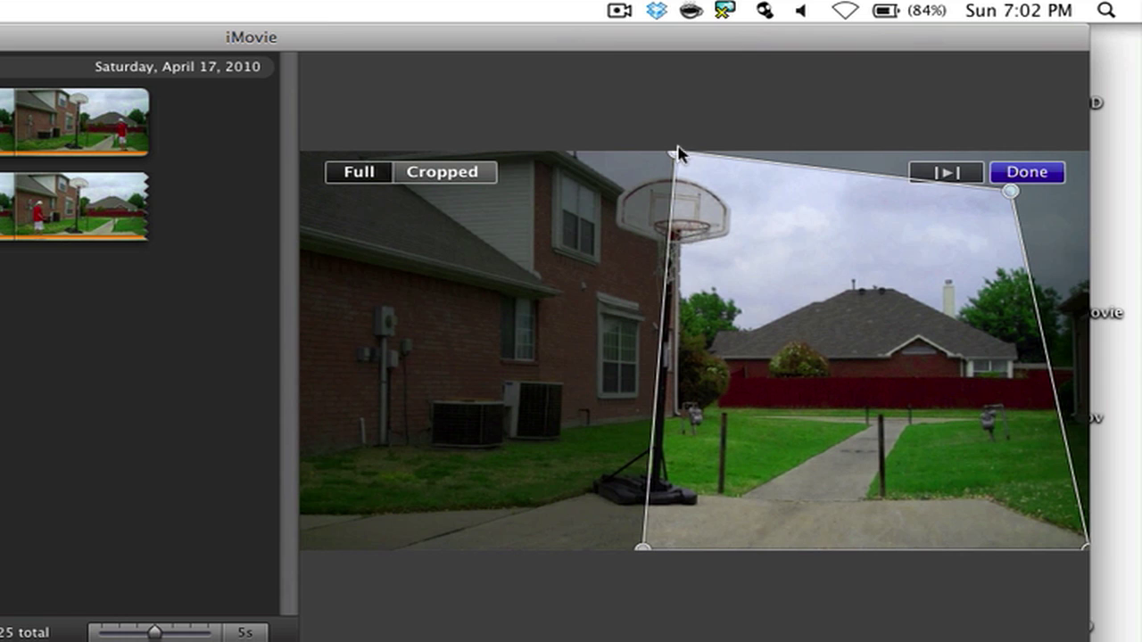
left_click_drag(678, 159, 668, 158)
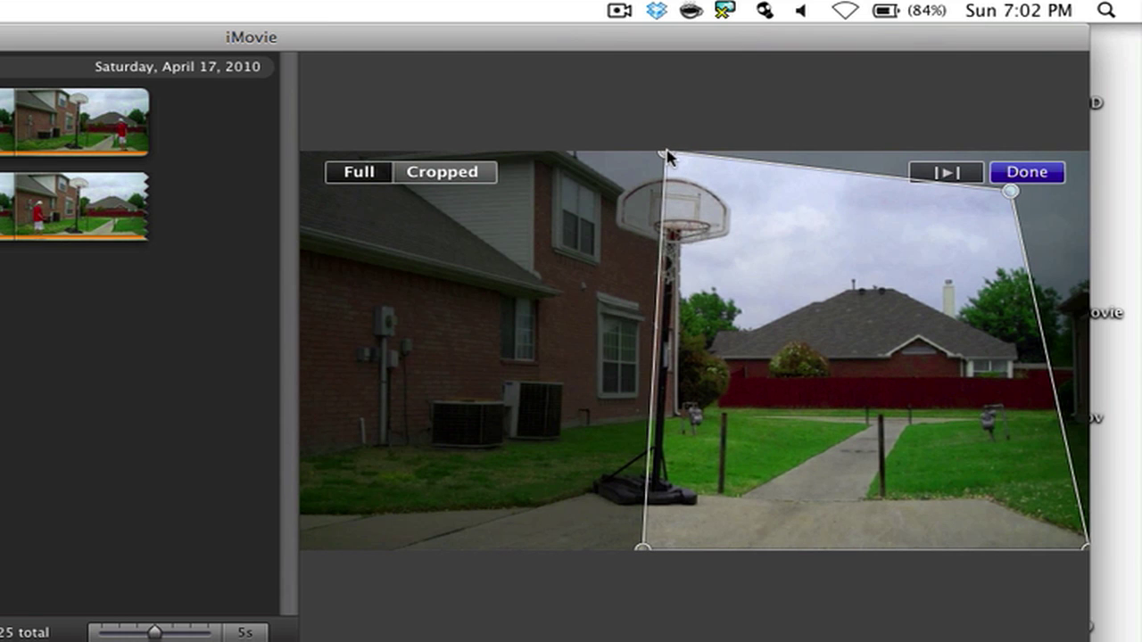
left_click_drag(644, 551, 697, 566)
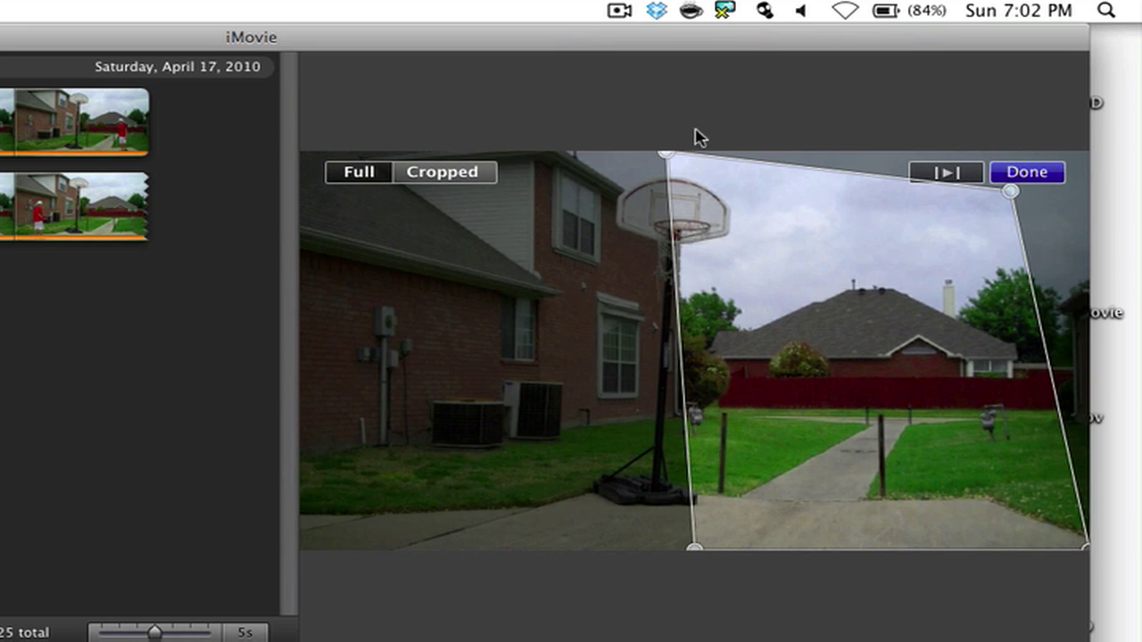
left_click_drag(670, 161, 655, 158)
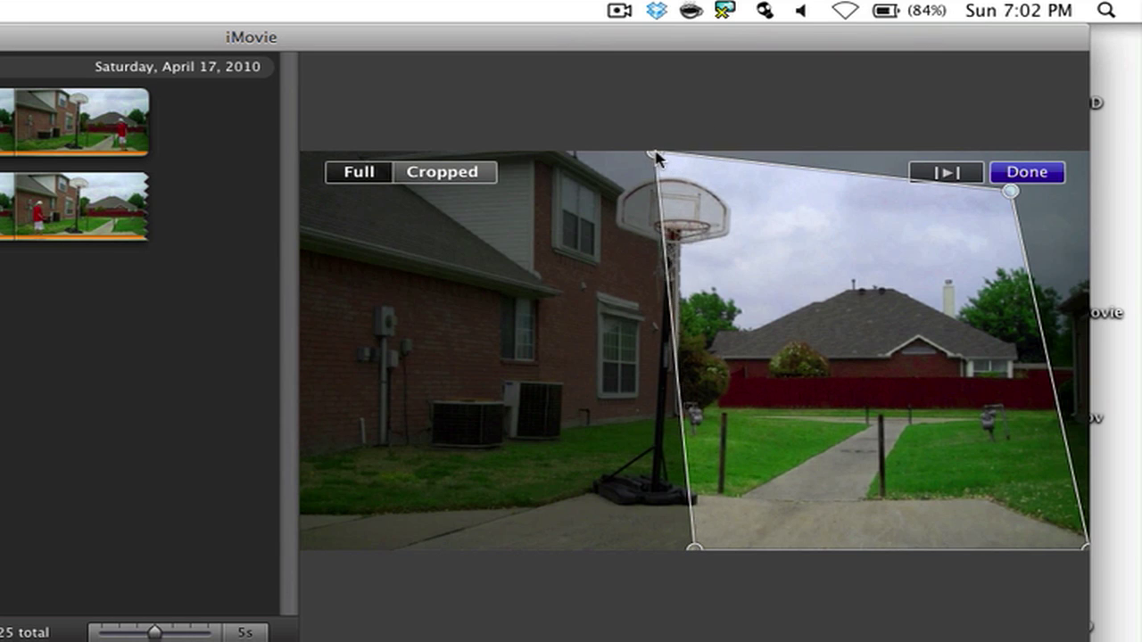
left_click_drag(1014, 197, 1111, 147)
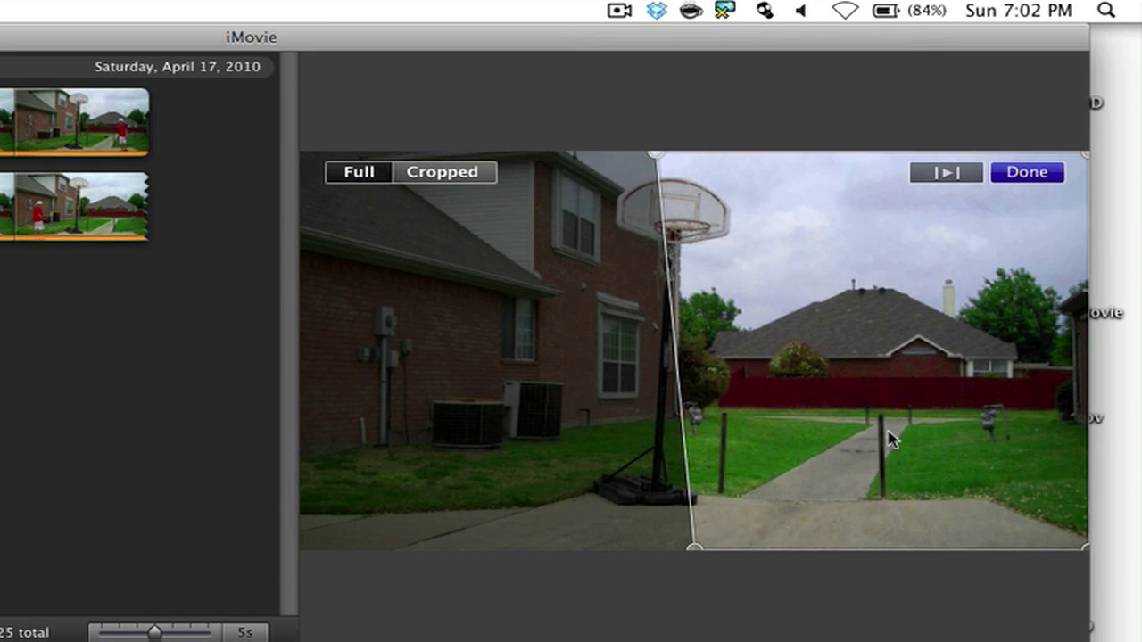
left_click(1028, 173)
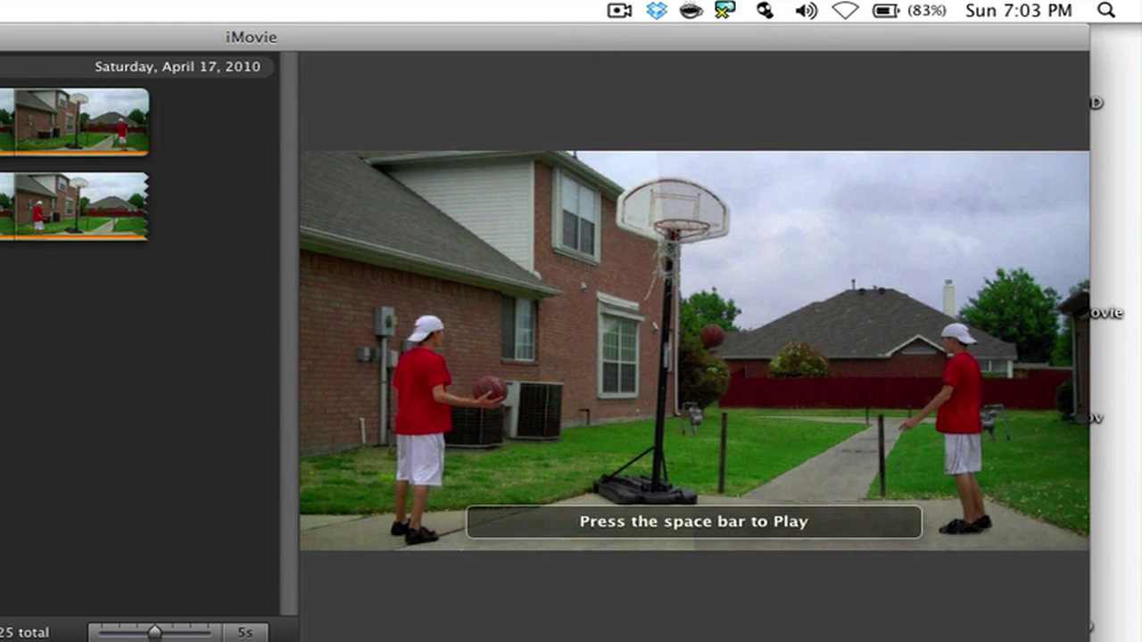
key("space")
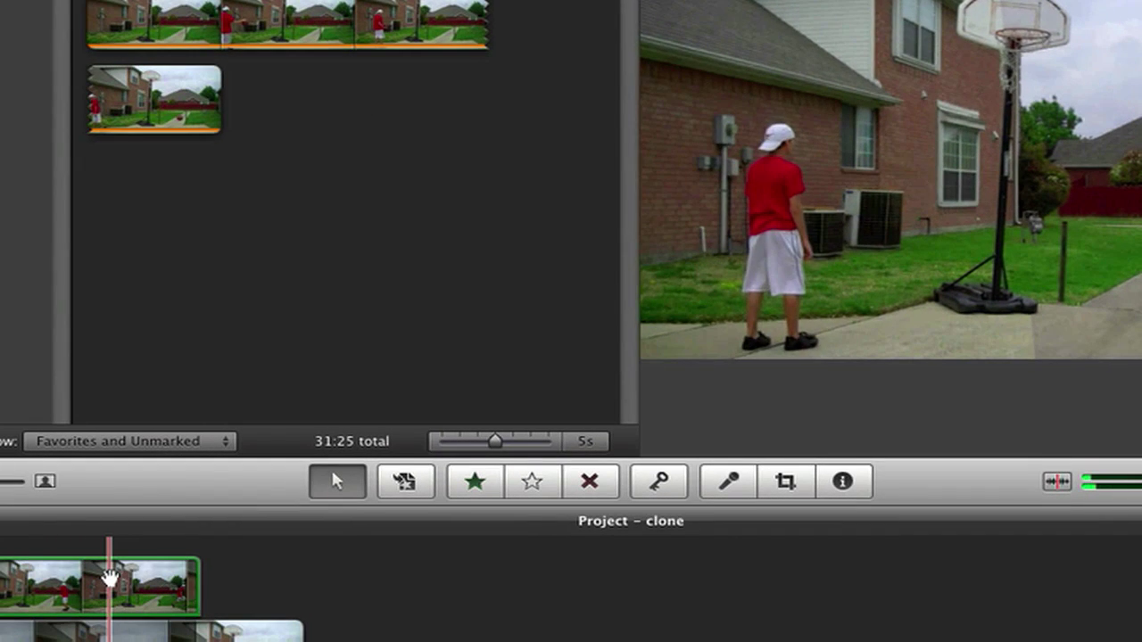
Step: Select the green-screen overlay clip and open its properties in the Inspector
left_click(112, 580)
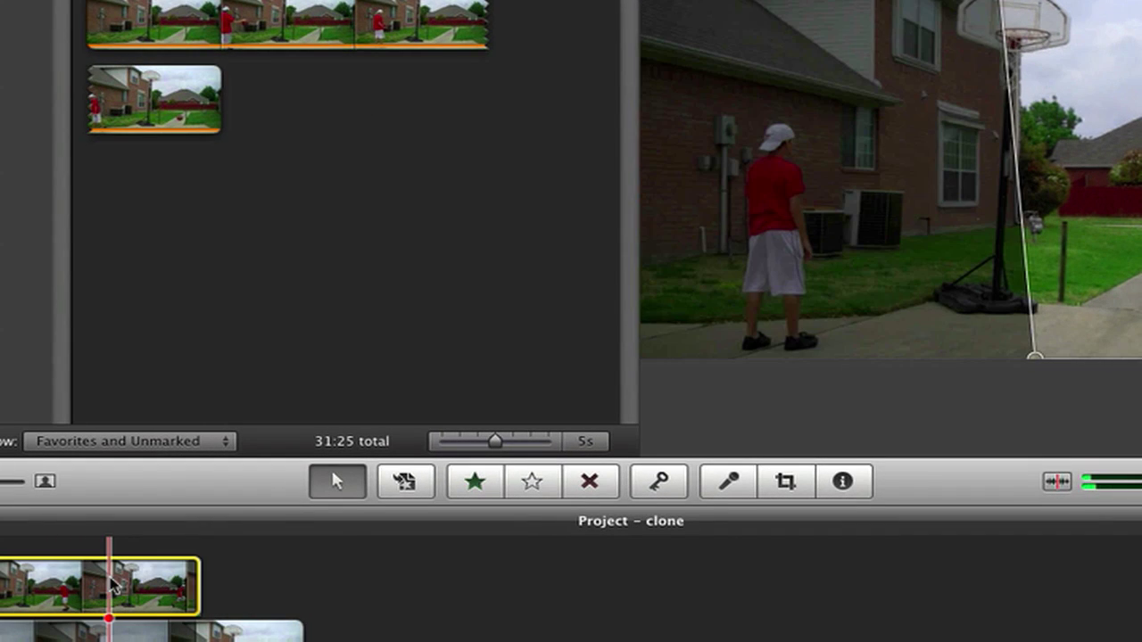
left_click(739, 482)
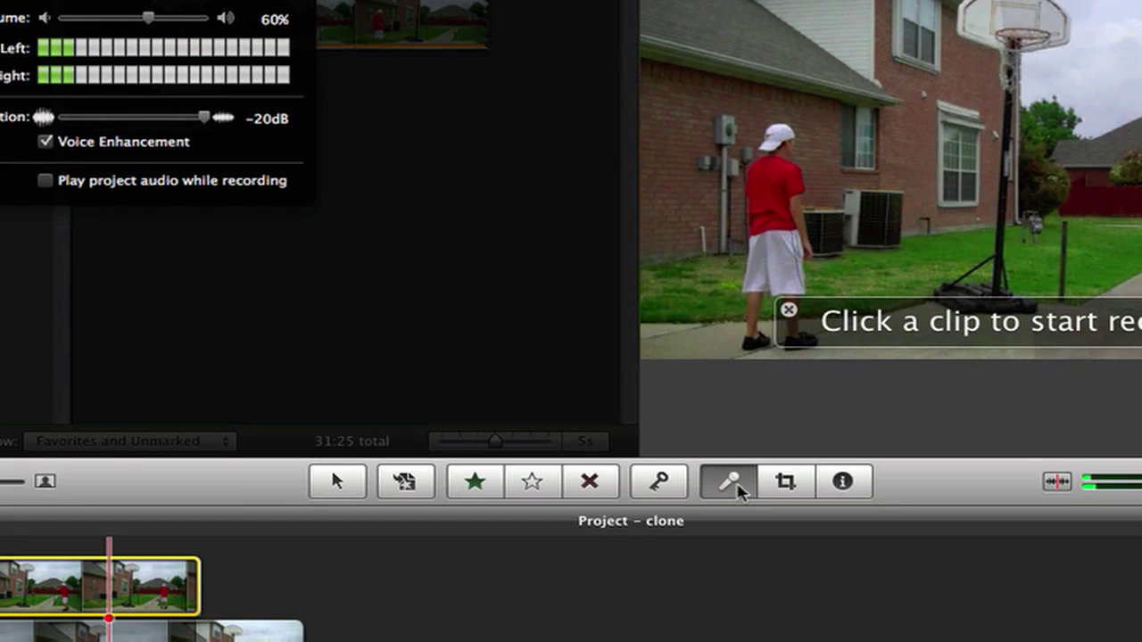
key("Escape")
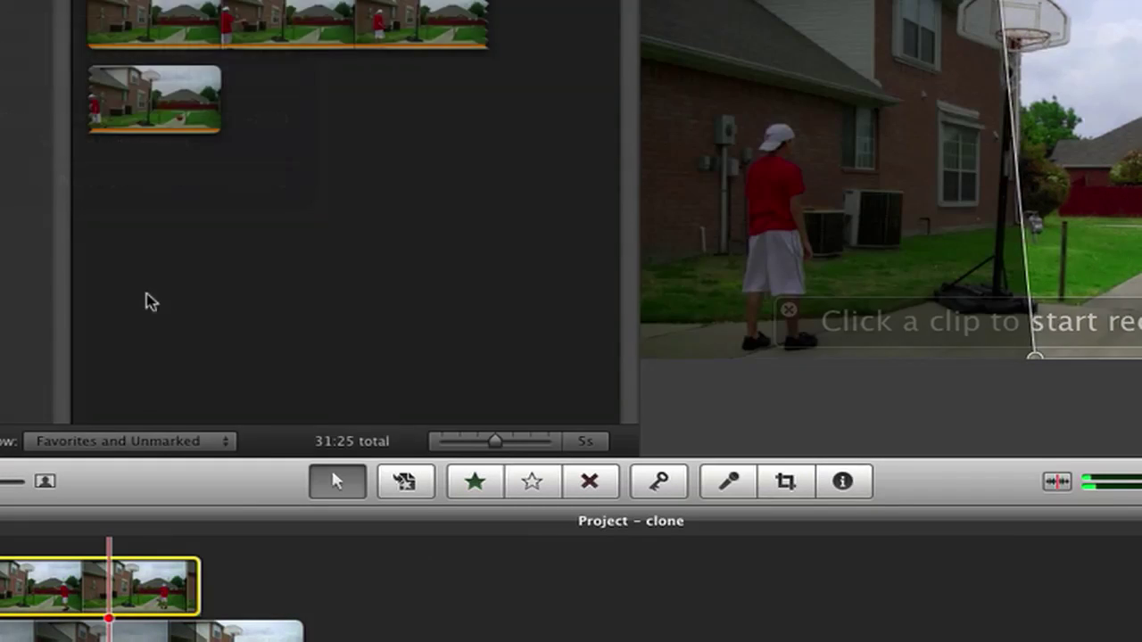
left_click(843, 482)
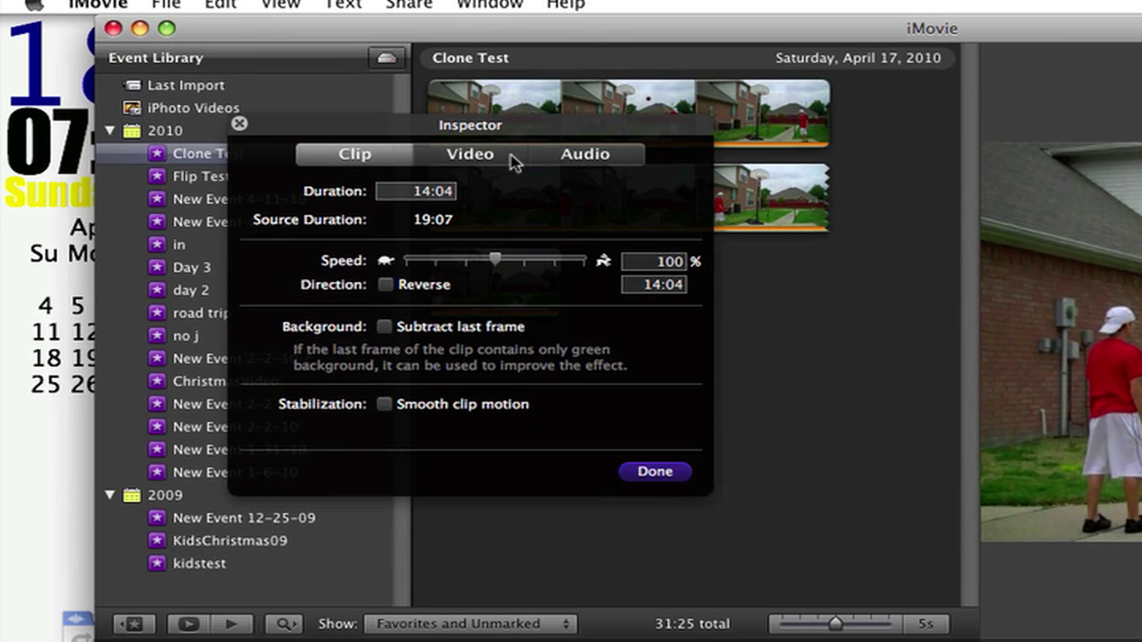
Step: Set the overlay's exposure to 106%, keeping brightness and contrast at 0%
left_click(512, 158)
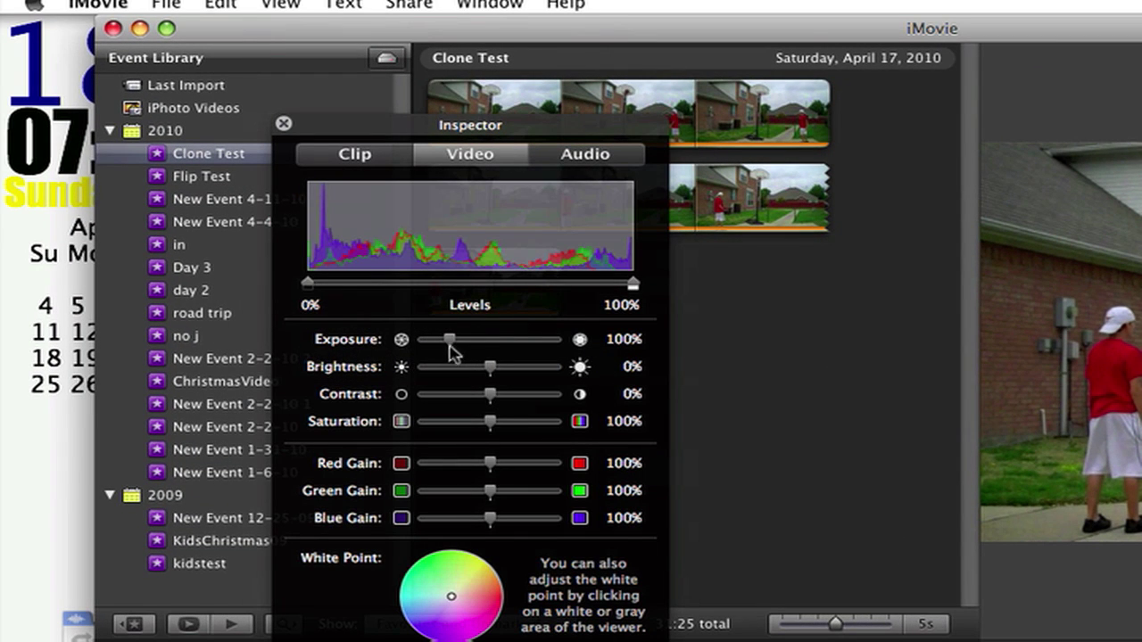
left_click_drag(462, 347, 456, 347)
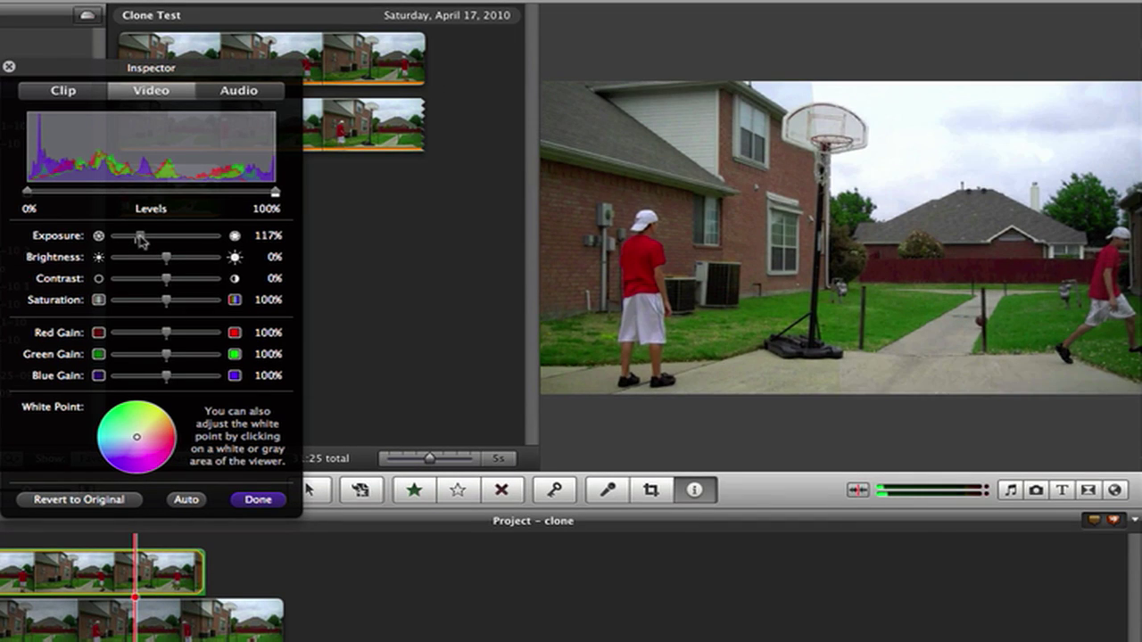
left_click_drag(140, 239, 138, 241)
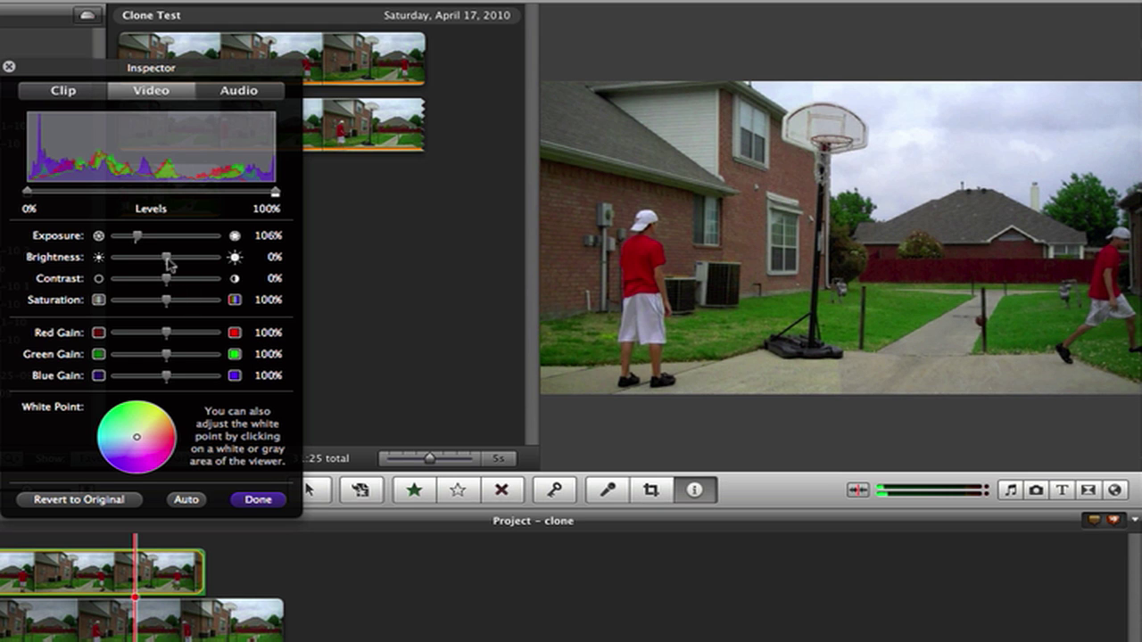
mouse_move(170, 261)
left_mouse_down()
mouse_move(158, 261)
mouse_move(185, 263)
mouse_move(170, 265)
left_mouse_up()
mouse_move(166, 281)
left_mouse_down()
mouse_move(138, 281)
mouse_move(164, 284)
left_mouse_up()
left_click(270, 500)
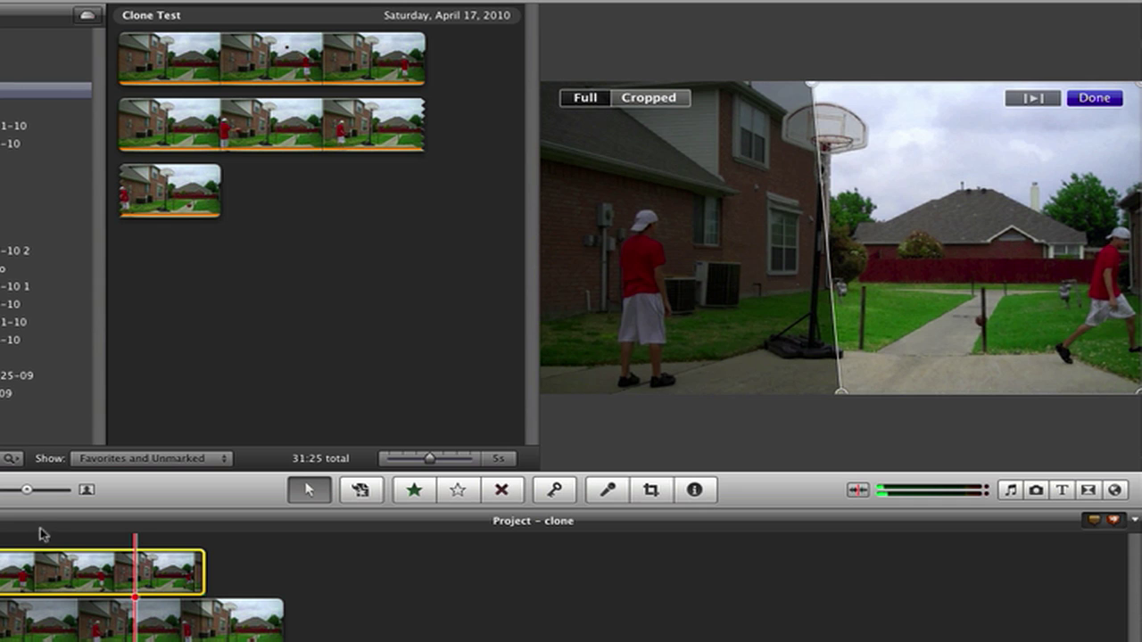
Step: Exit crop mode, play back the finished two-boy composite, and mute the system sound
key("space")
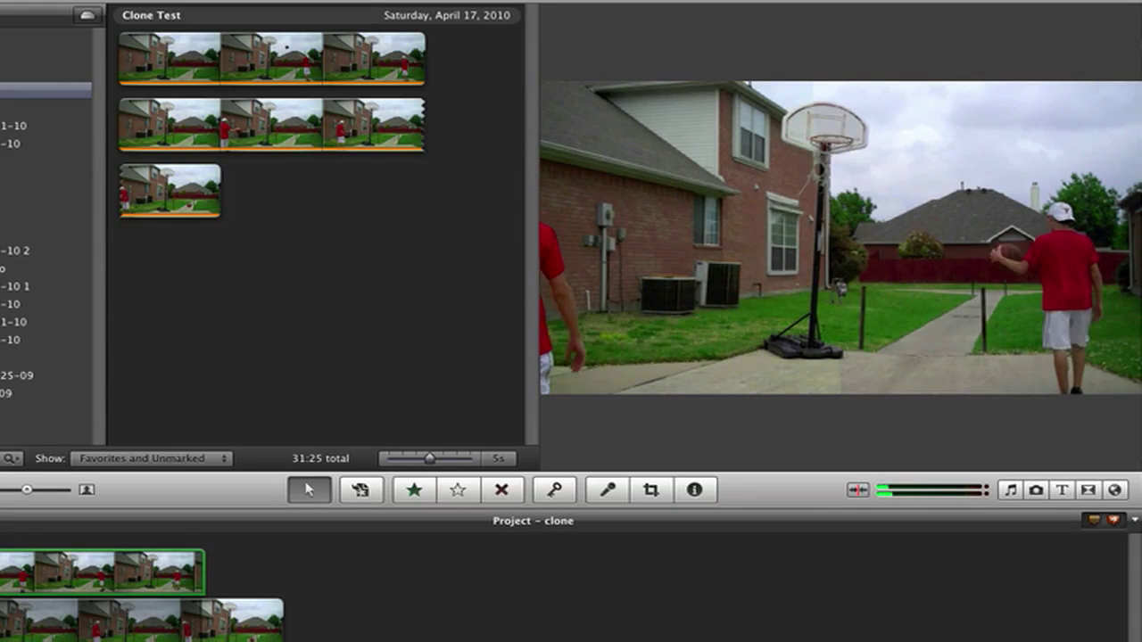
key("XF86AudioMute")
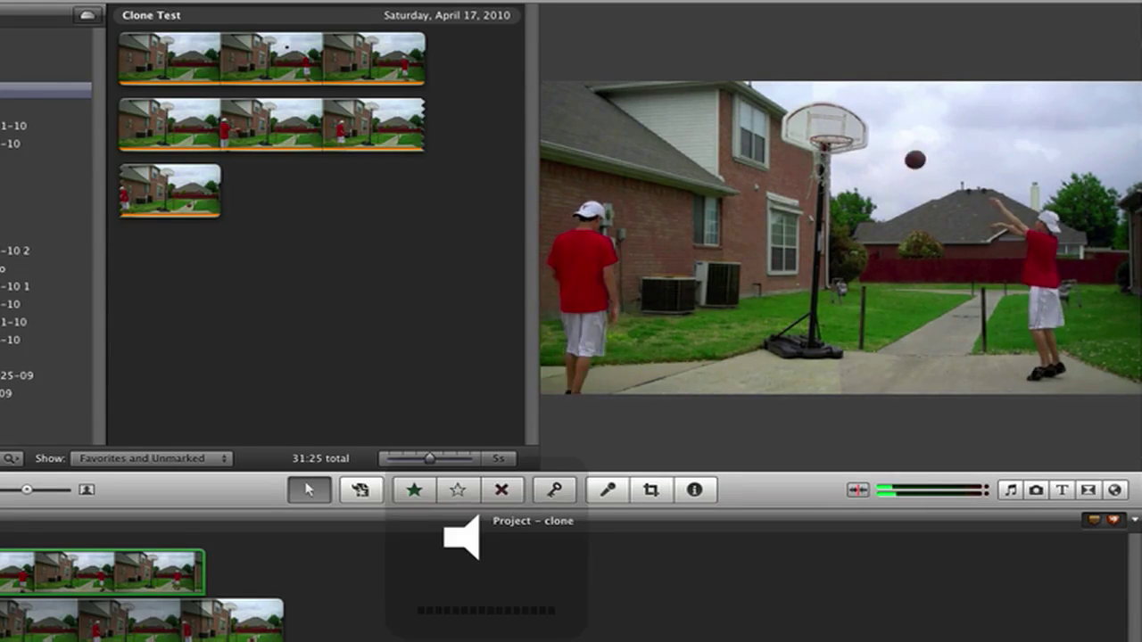